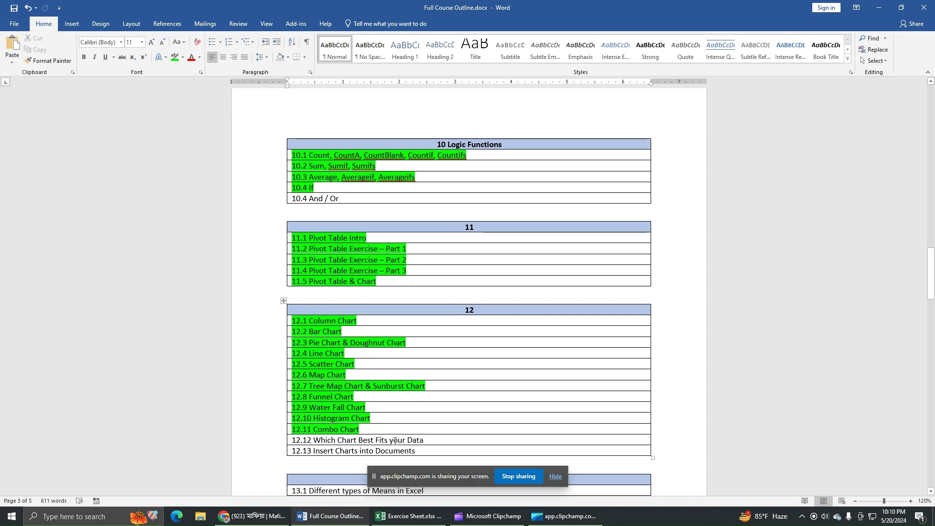
Switch to the Exercise Sheet workbook in Excel and open the full chart type list for product and January data in A1:B6
{"action": "left_click", "coordinate": [410, 517]}
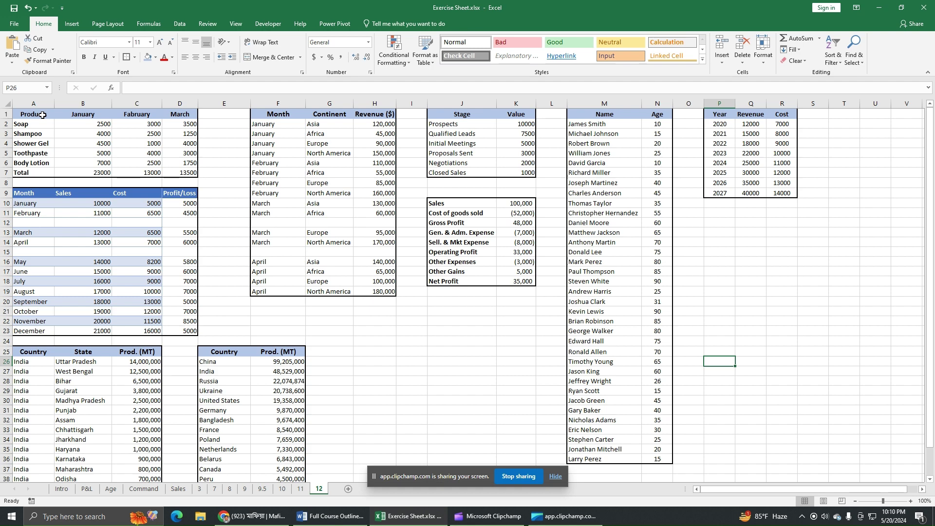
{"action": "left_click_drag", "start_coordinate": [42, 115], "coordinate": [68, 161]}
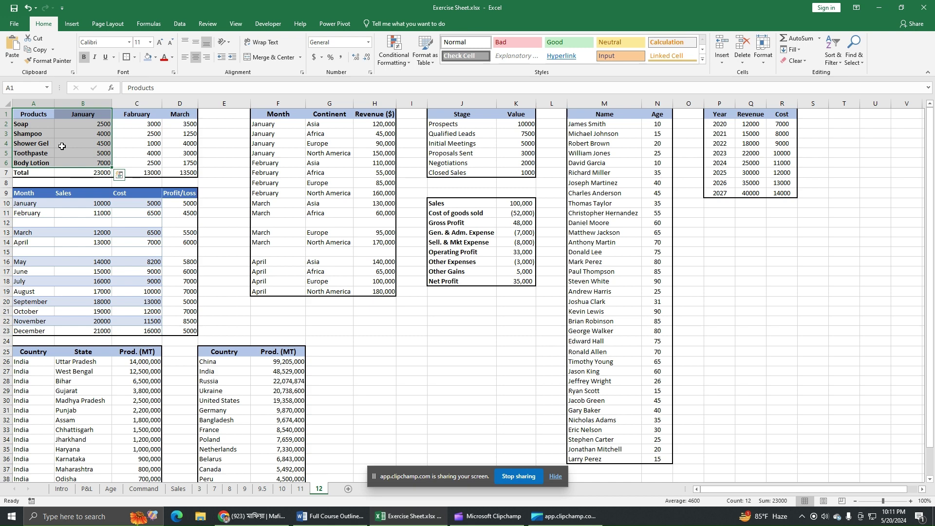
{"action": "left_click", "coordinate": [71, 24]}
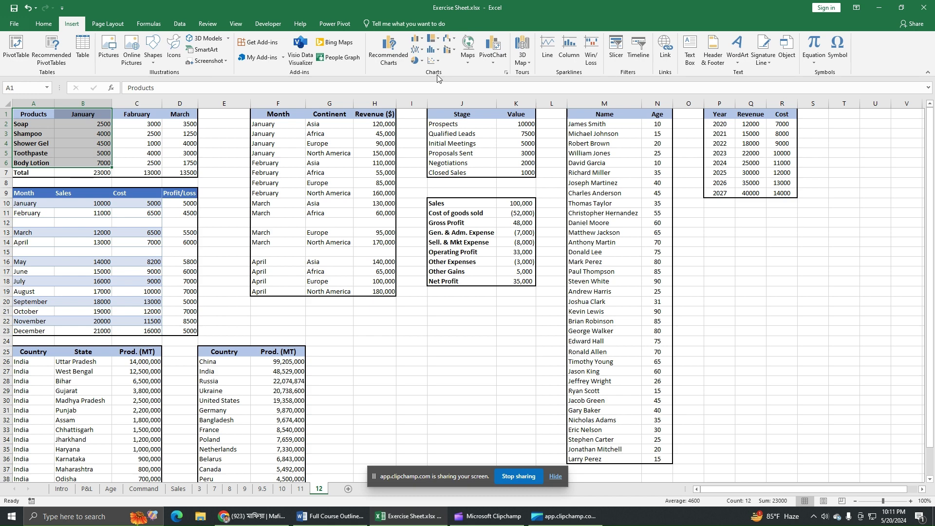
{"action": "left_click", "coordinate": [388, 53]}
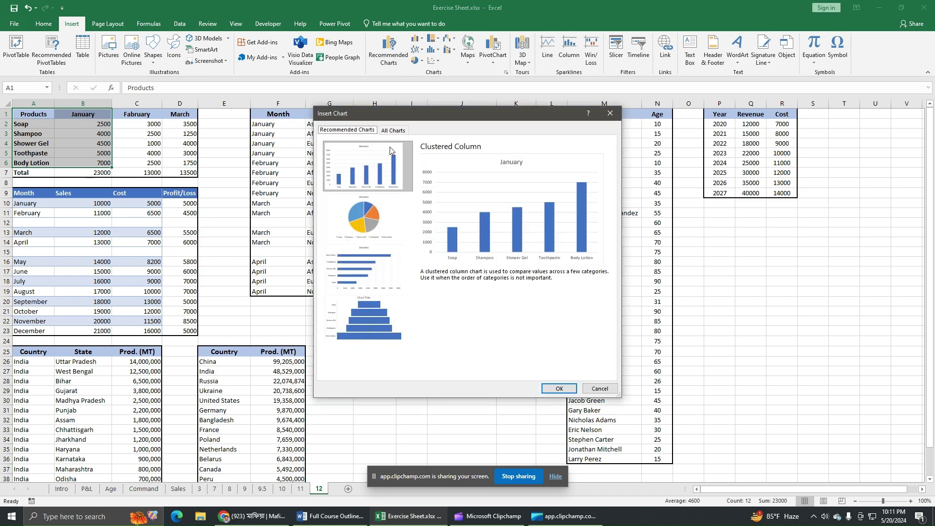
{"action": "left_click", "coordinate": [393, 131]}
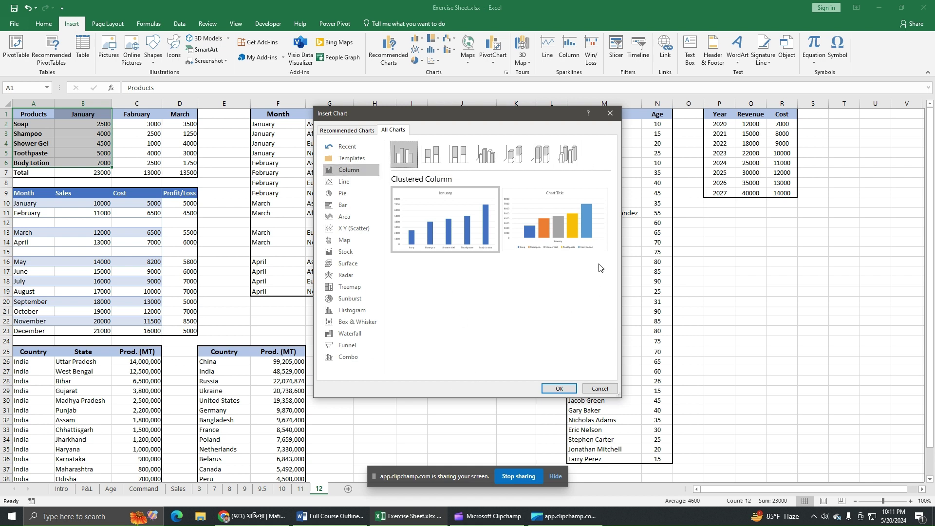
Preview the stacked and 3-D column subtypes, and insert a Clustered Column chart of the January product values
{"action": "left_click", "coordinate": [438, 162]}
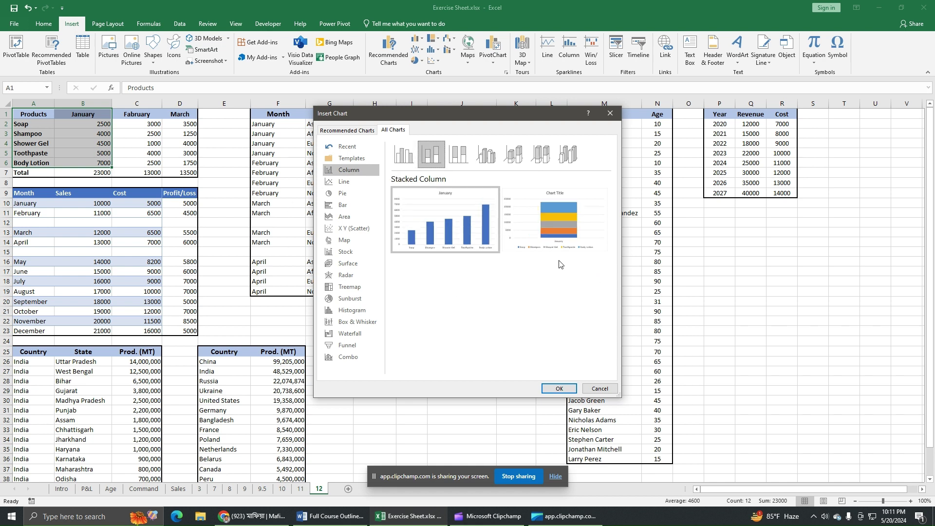
{"action": "left_click", "coordinate": [459, 154]}
{"action": "left_click", "coordinate": [486, 154]}
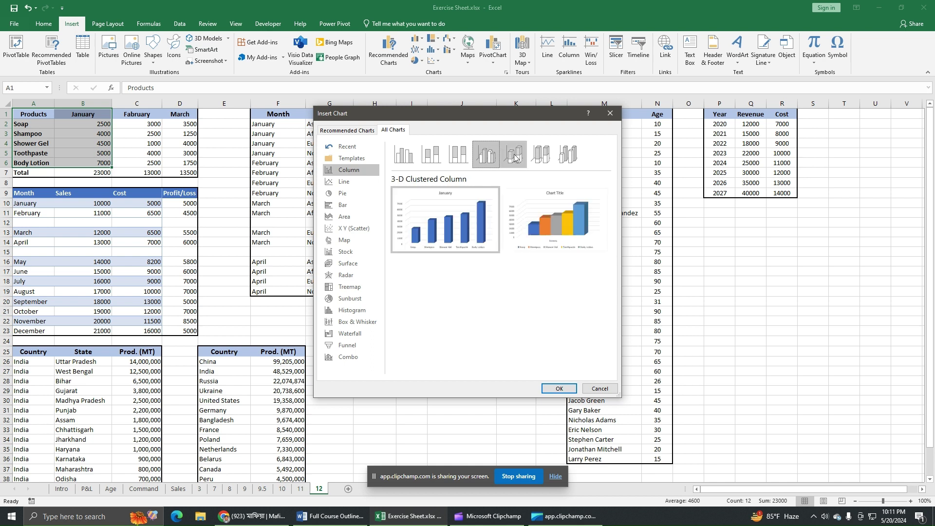
{"action": "left_click", "coordinate": [514, 154]}
{"action": "left_click", "coordinate": [569, 155]}
{"action": "left_click", "coordinate": [404, 155]}
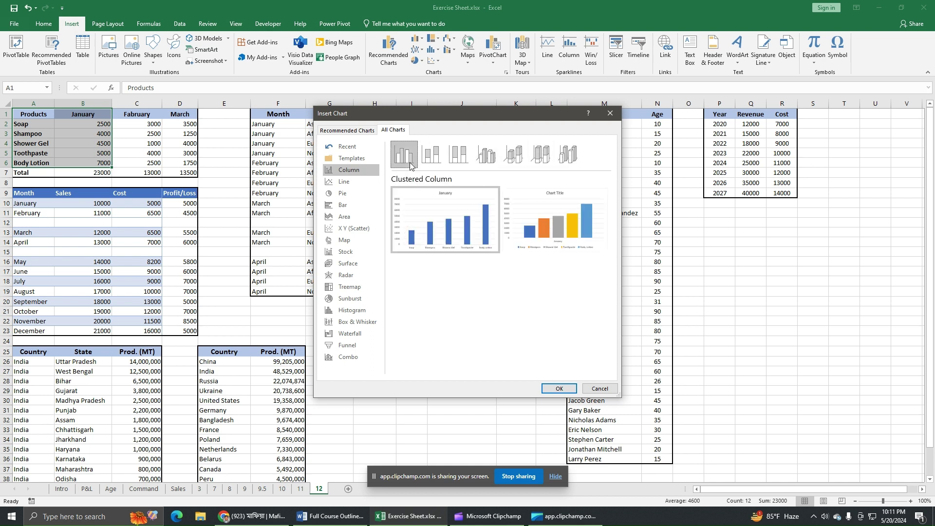
{"action": "mouse_move", "coordinate": [418, 225]}
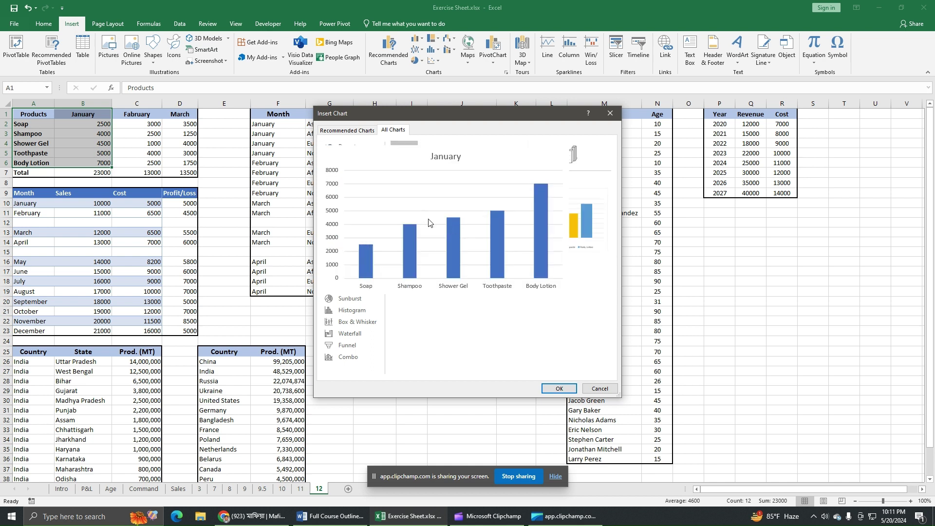
{"action": "left_click", "coordinate": [559, 389]}
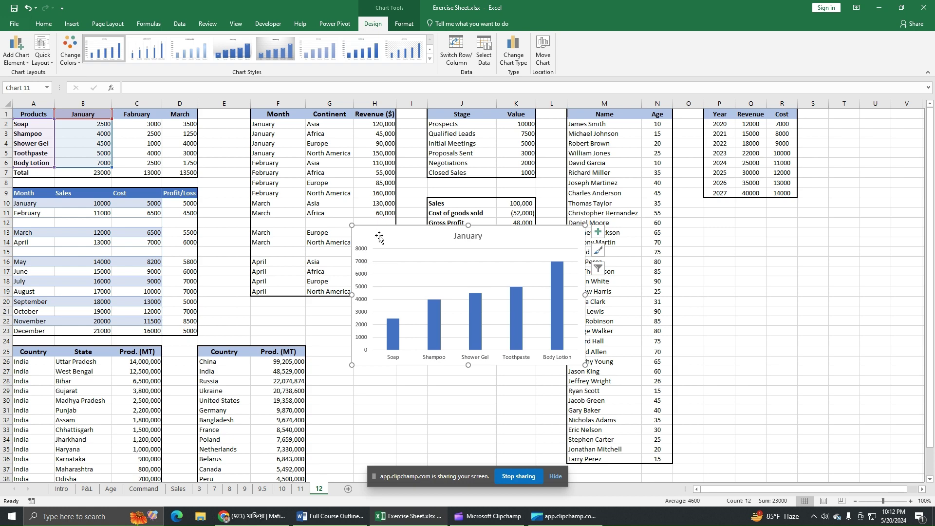
Delete the January column chart and insert a 2-D pie chart from the same product data in A1:B6
{"action": "key", "text": "Delete"}
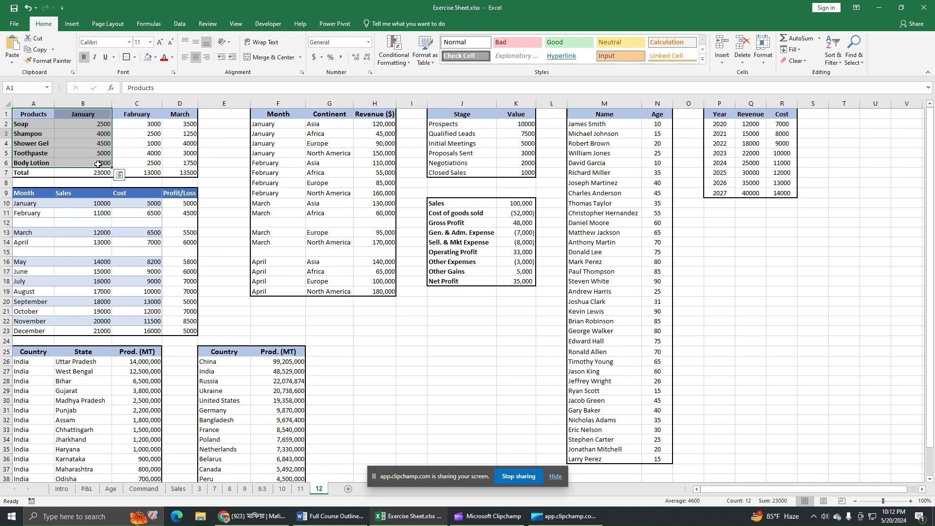
{"action": "left_click", "coordinate": [71, 23]}
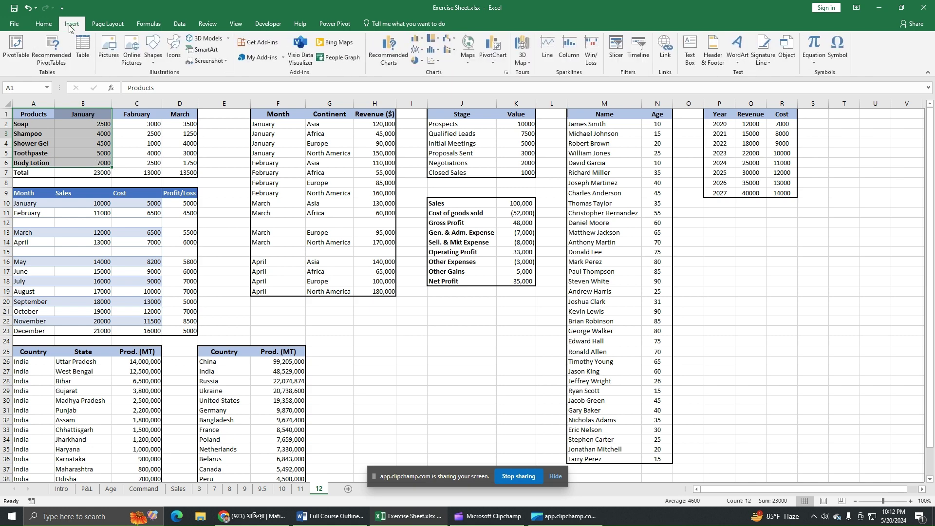
{"action": "left_click", "coordinate": [420, 66]}
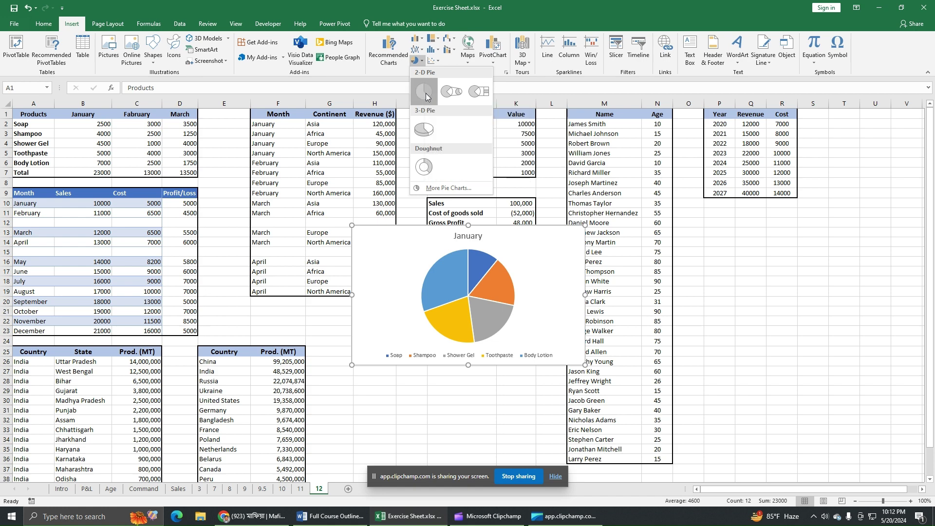
{"action": "left_click", "coordinate": [425, 93]}
{"action": "mouse_move", "coordinate": [464, 275]}
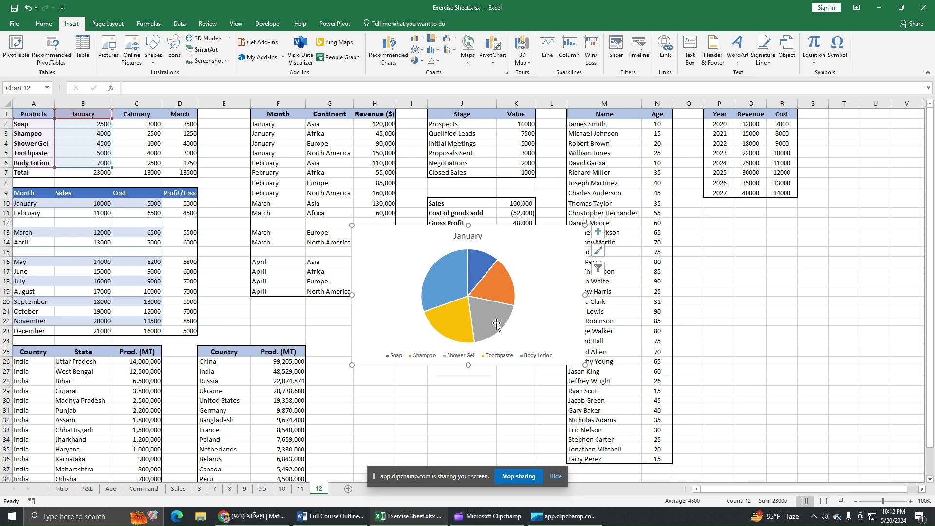
Add data labels to the January pie chart, inspect its slices, and delete the chart
{"action": "left_click", "coordinate": [599, 232]}
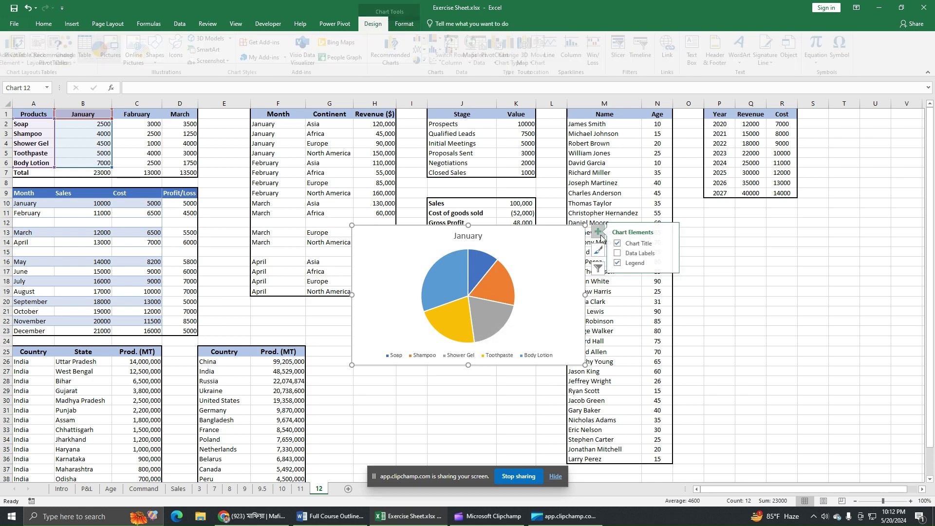
{"action": "left_click", "coordinate": [621, 253]}
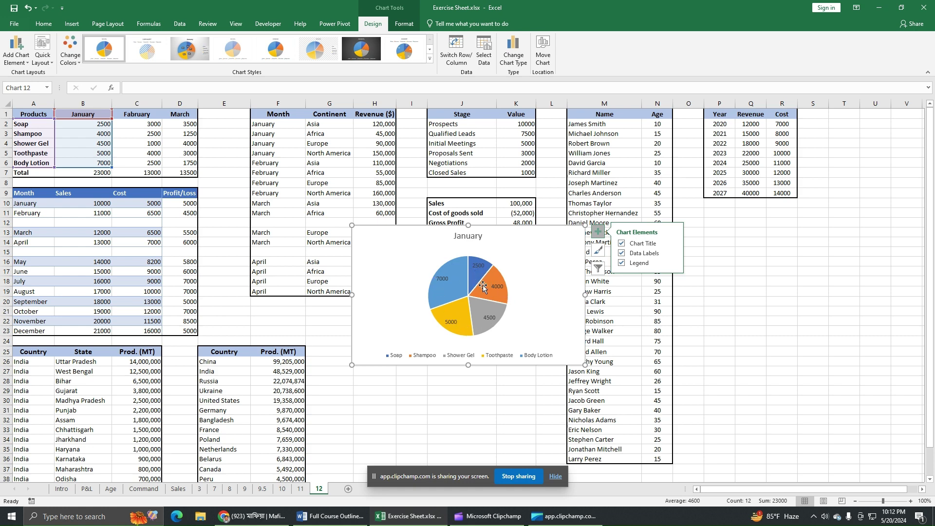
{"action": "mouse_move", "coordinate": [476, 332]}
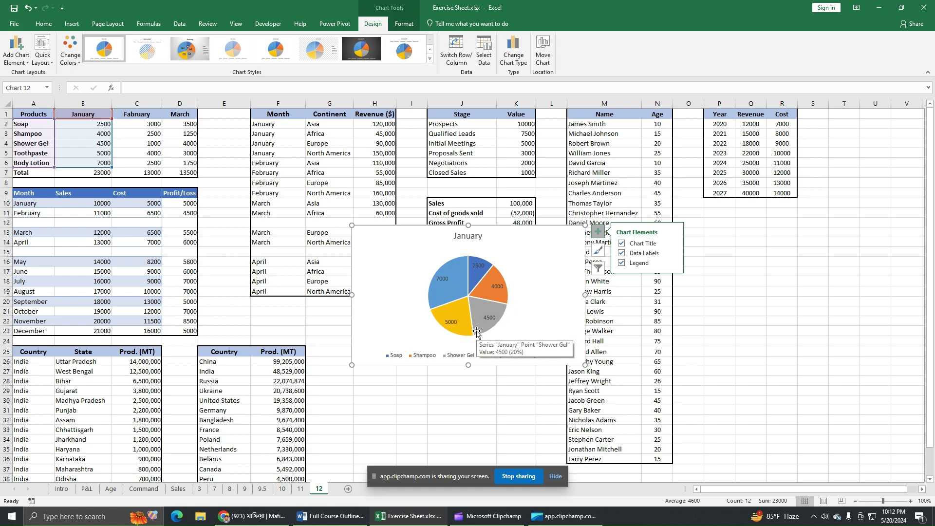
{"action": "key", "text": "Delete"}
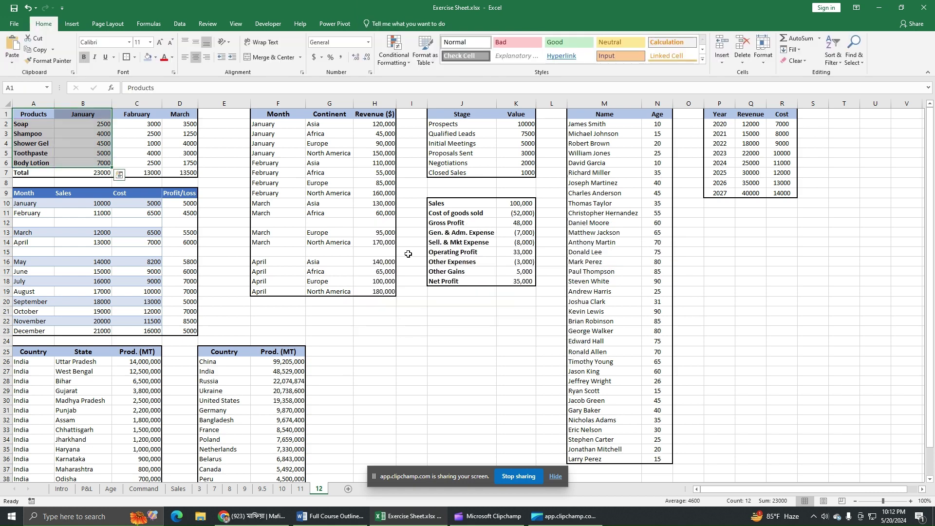
Insert a 2-D pie chart from the products table covering all three months, A1:D6
{"action": "left_click_drag", "start_coordinate": [33, 115], "coordinate": [190, 163]}
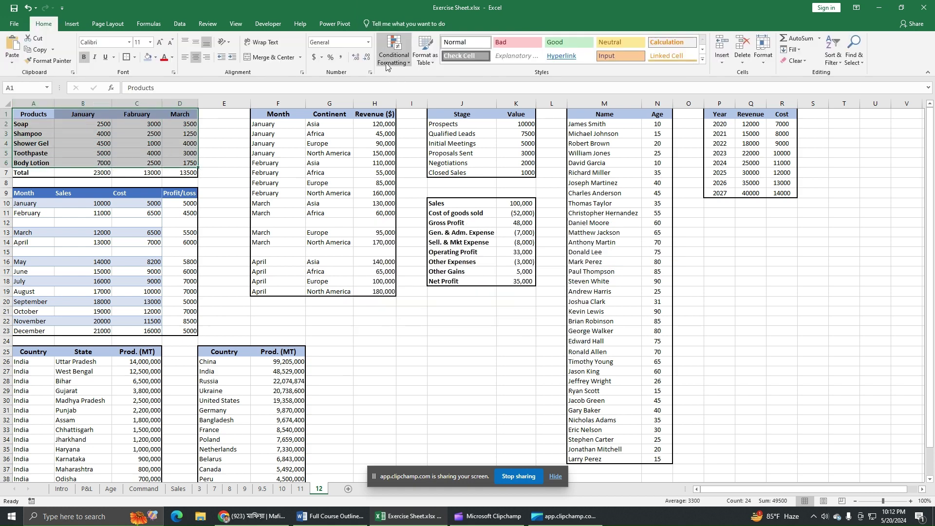
{"action": "left_click", "coordinate": [71, 23]}
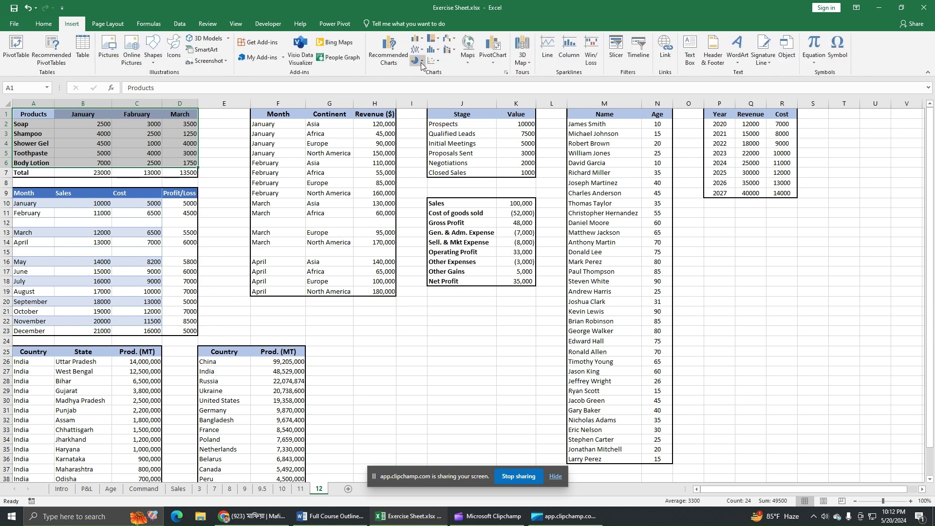
{"action": "left_click", "coordinate": [417, 60]}
{"action": "left_click", "coordinate": [427, 97]}
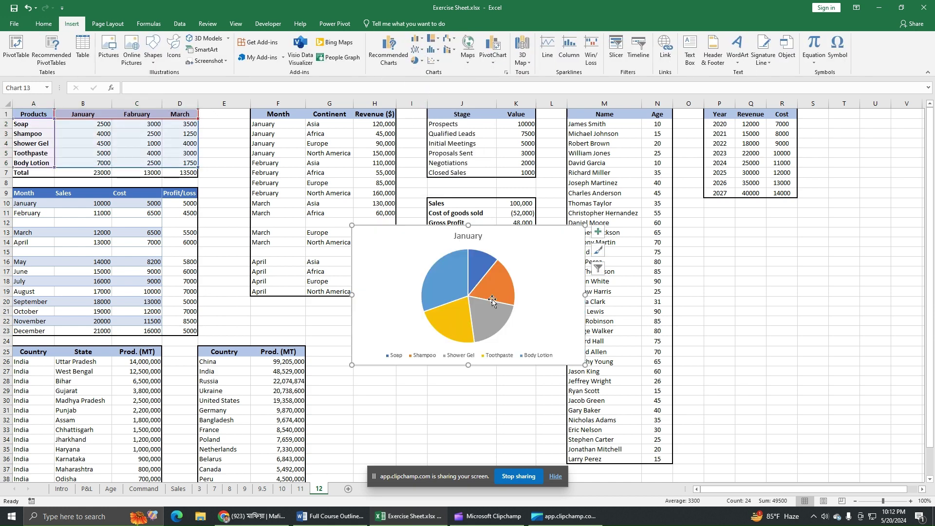
Show data labels on the pie chart made from the three-month data, and delete the chart
{"action": "left_click", "coordinate": [603, 236]}
{"action": "left_click", "coordinate": [622, 254]}
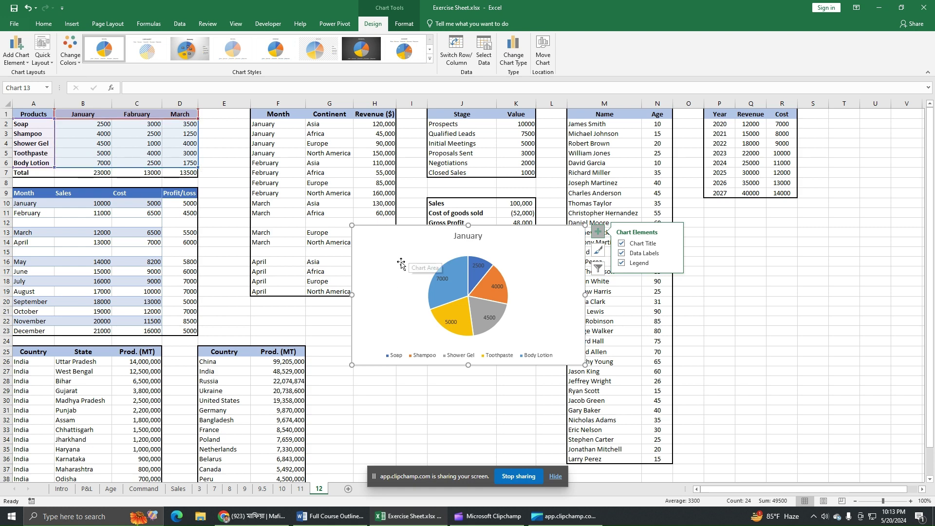
{"action": "left_click", "coordinate": [401, 245]}
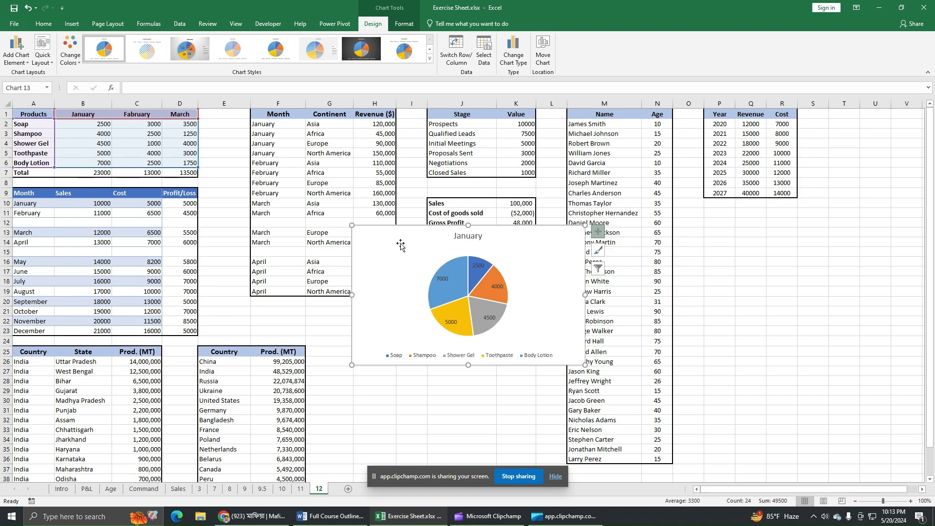
{"action": "key", "text": "Delete"}
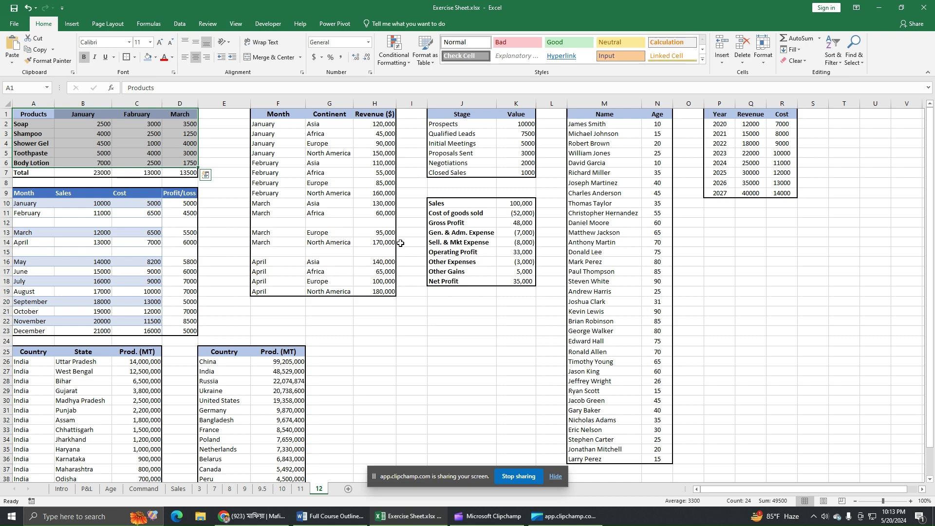
Open the recommended charts for the three-month product data in A1:D6 and check them against the full list of column types
{"action": "left_click", "coordinate": [72, 24]}
{"action": "left_click", "coordinate": [388, 51]}
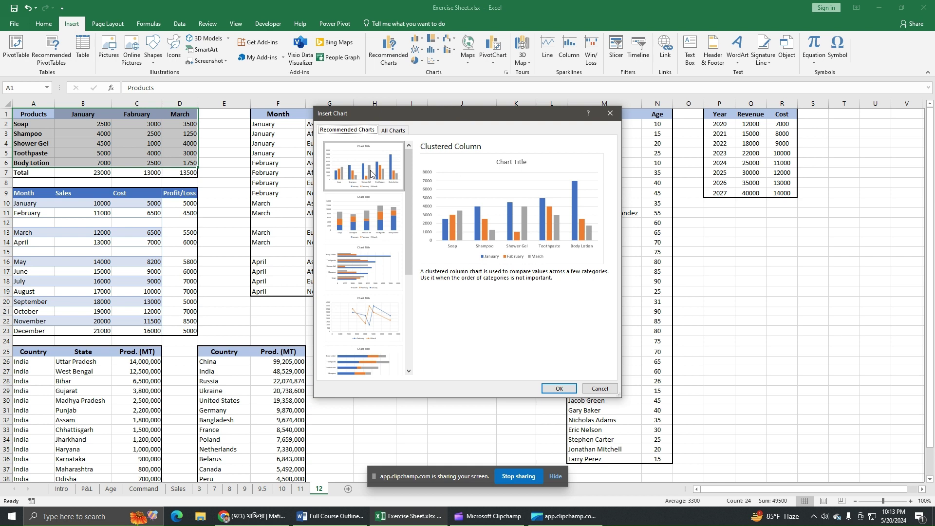
{"action": "left_click", "coordinate": [393, 130]}
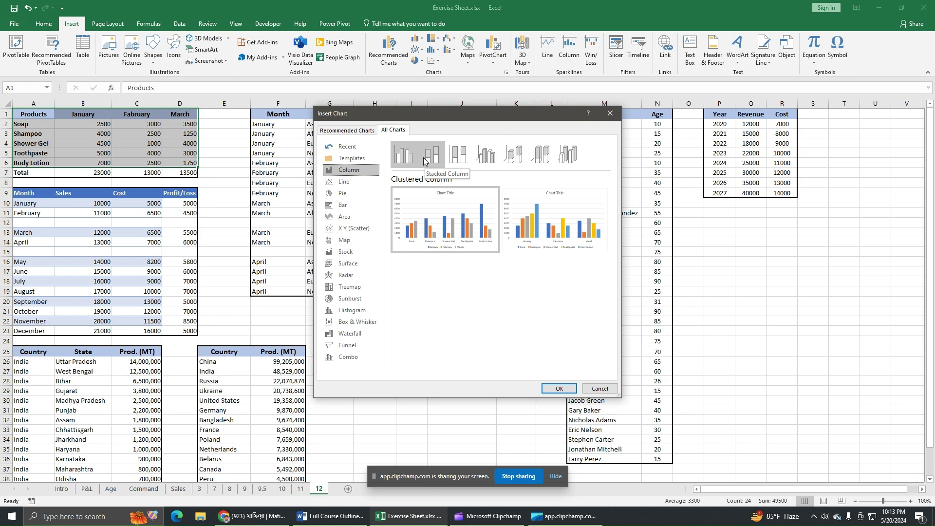
{"action": "left_click", "coordinate": [361, 133]}
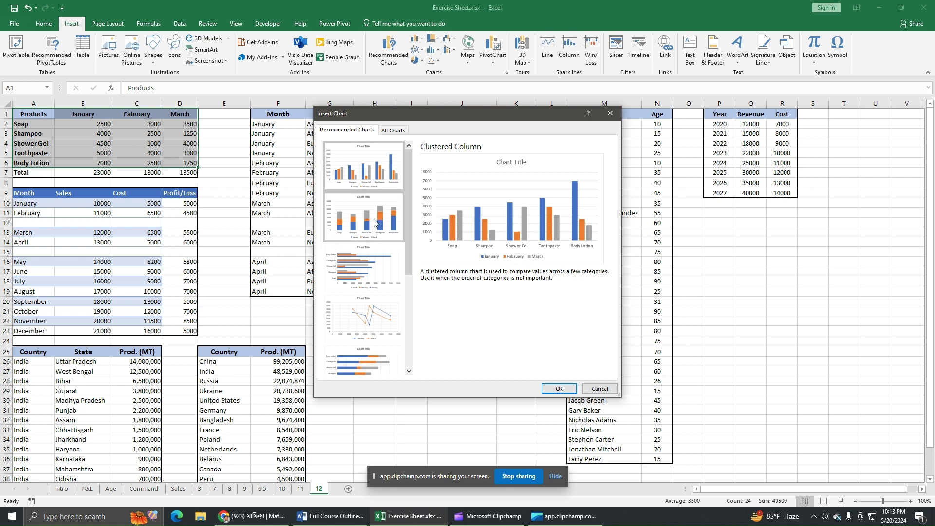
{"action": "mouse_move", "coordinate": [409, 205]}
{"action": "left_mouse_down"}
{"action": "mouse_move", "coordinate": [412, 366]}
{"action": "mouse_move", "coordinate": [407, 209]}
{"action": "left_mouse_up"}
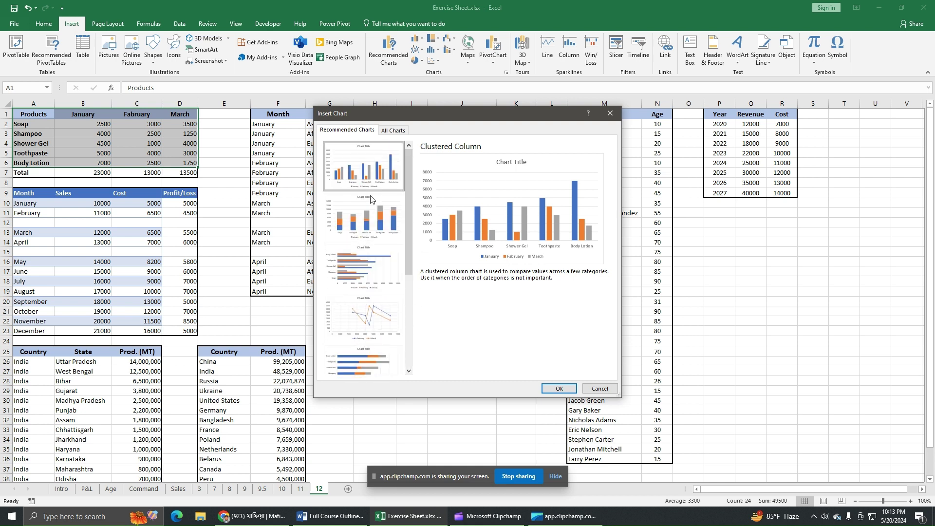
Compare the recommended Stacked Column, Clustered Bar and Scatter previews, and insert the Clustered Column chart for the three-month product data
{"action": "left_click", "coordinate": [368, 217]}
{"action": "left_click", "coordinate": [365, 268]}
{"action": "left_click", "coordinate": [376, 320]}
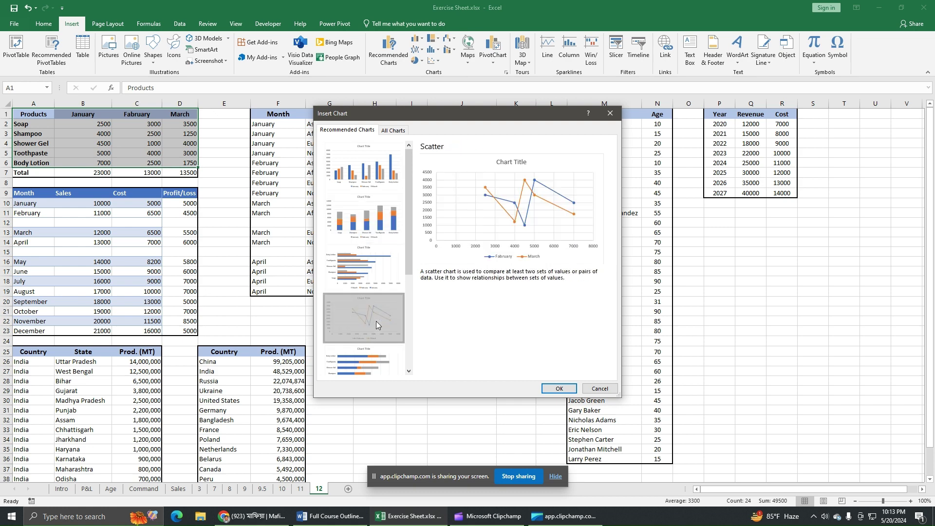
{"action": "left_click", "coordinate": [374, 235]}
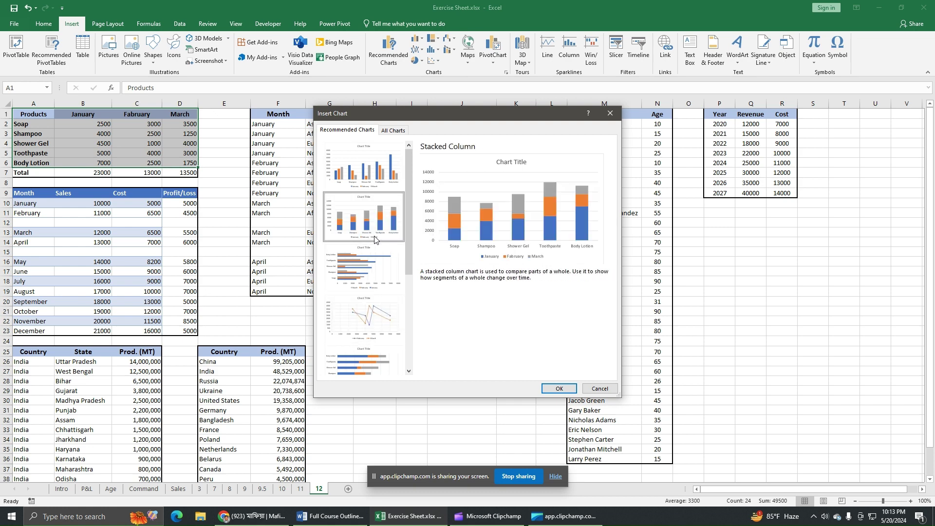
{"action": "left_click", "coordinate": [363, 167]}
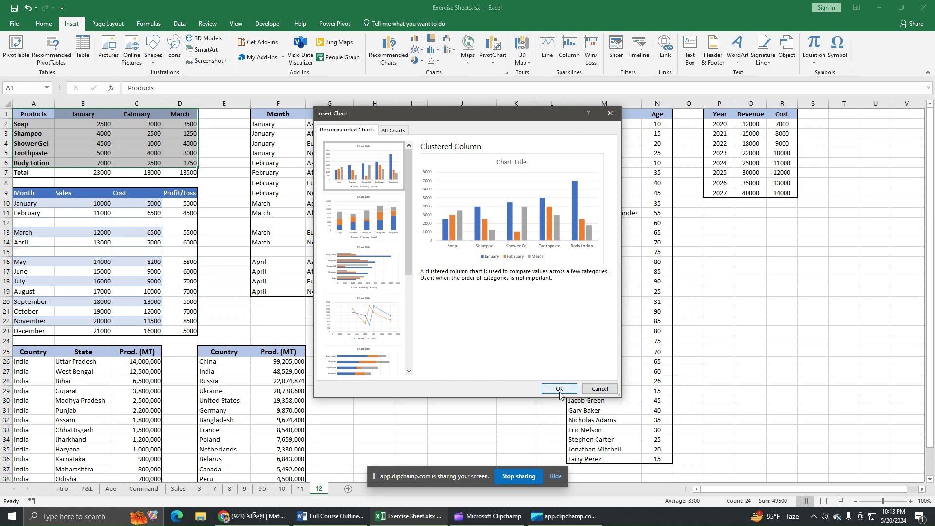
{"action": "left_click", "coordinate": [352, 277]}
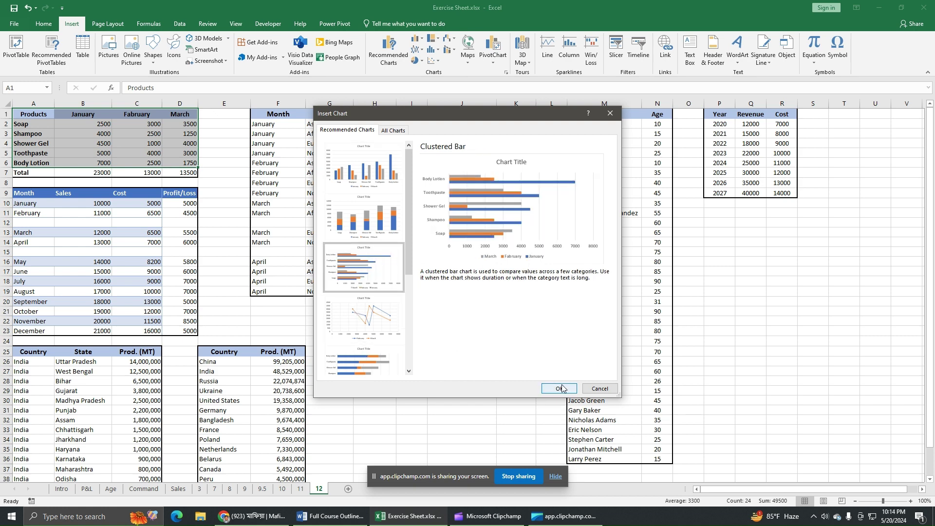
{"action": "left_click", "coordinate": [367, 180]}
{"action": "left_click", "coordinate": [372, 334]}
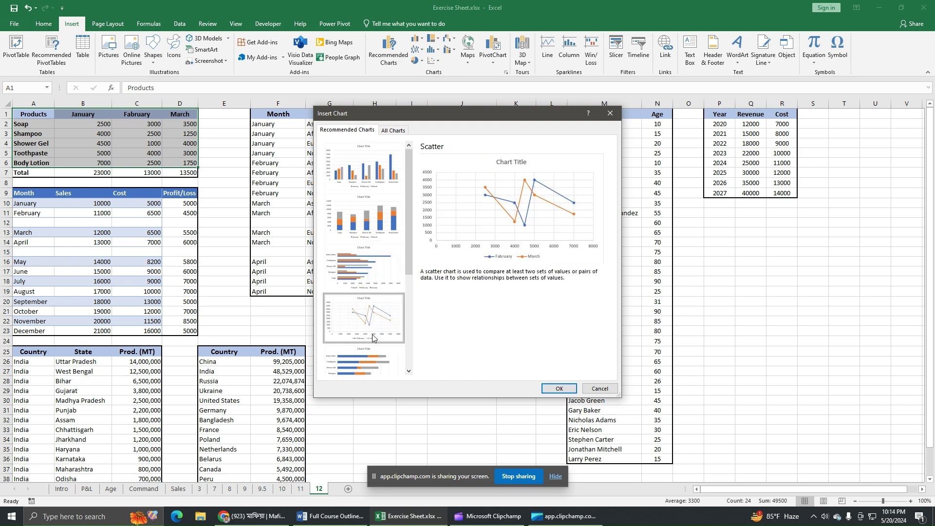
{"action": "left_click", "coordinate": [371, 183]}
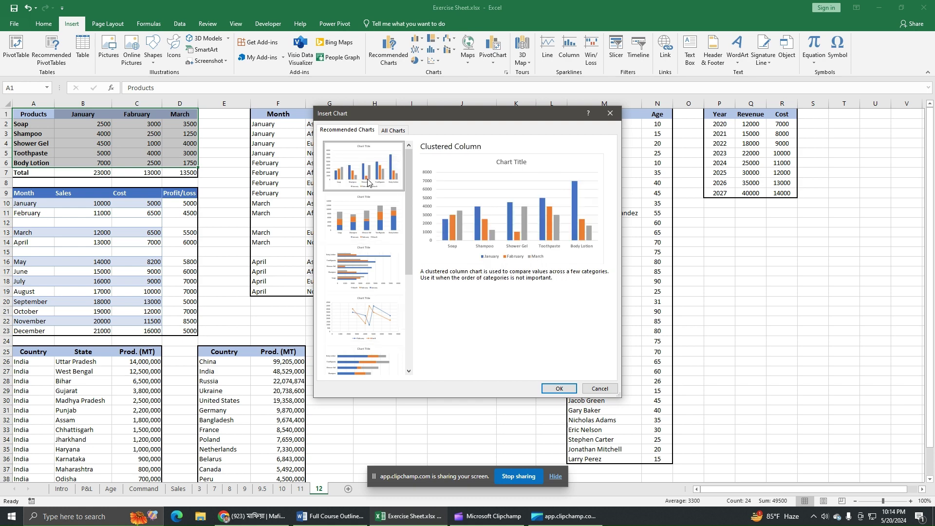
{"action": "left_click", "coordinate": [559, 388]}
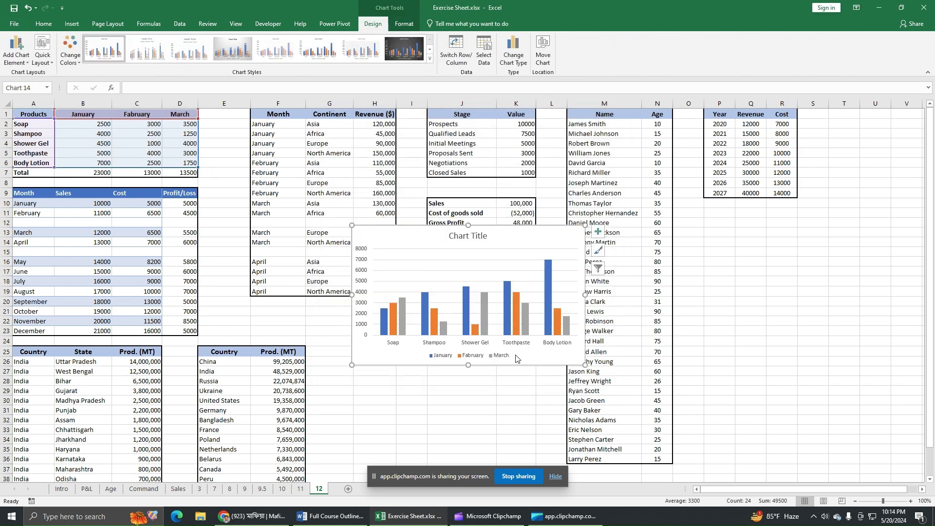
Show the available elements for the clustered column chart, and preview the Column and Line options among all chart types without applying one
{"action": "left_click", "coordinate": [599, 234]}
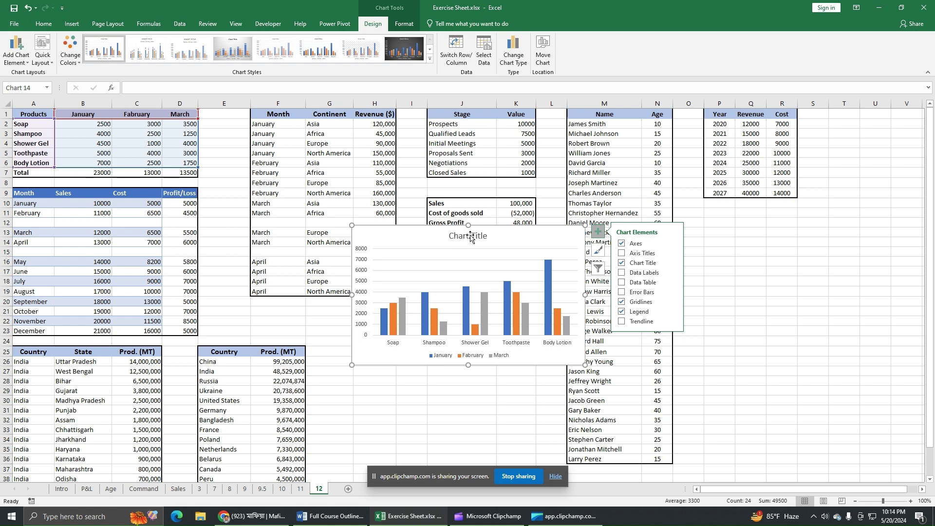
{"action": "left_click", "coordinate": [71, 23]}
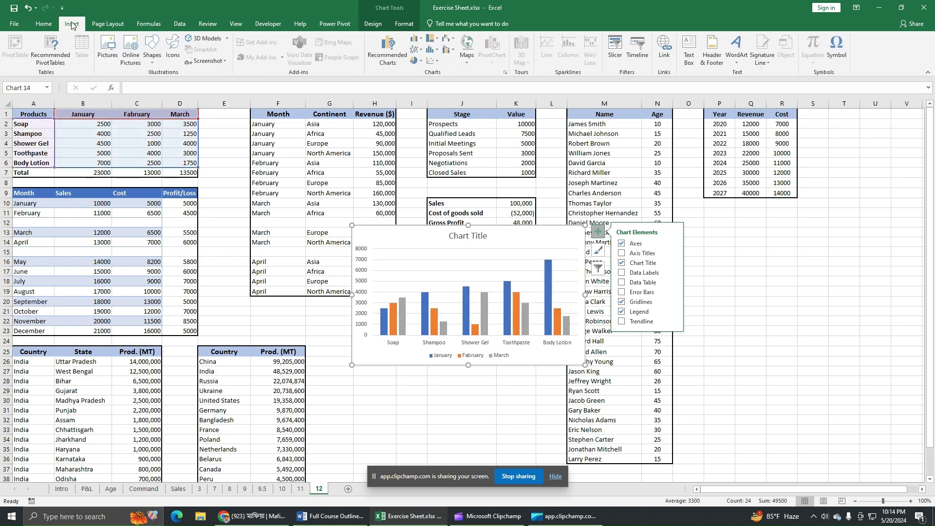
{"action": "left_click", "coordinate": [384, 63]}
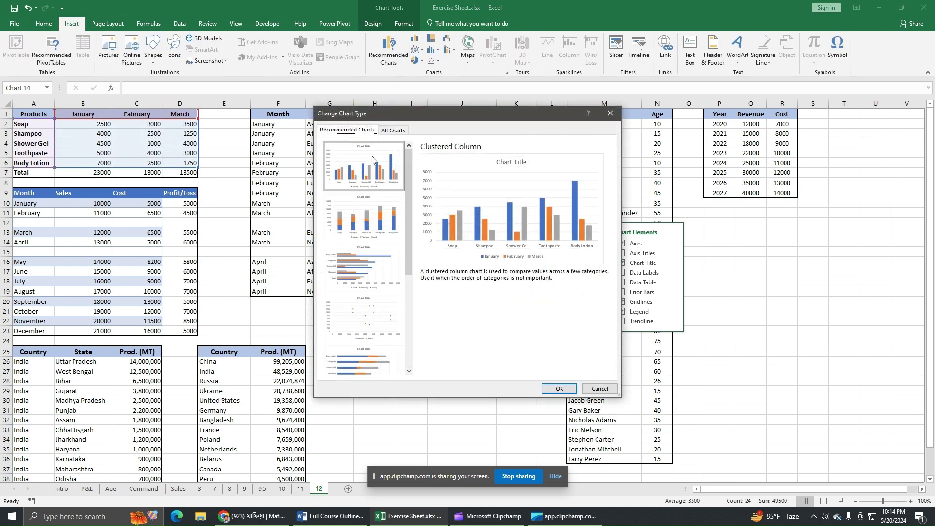
{"action": "left_click", "coordinate": [393, 130]}
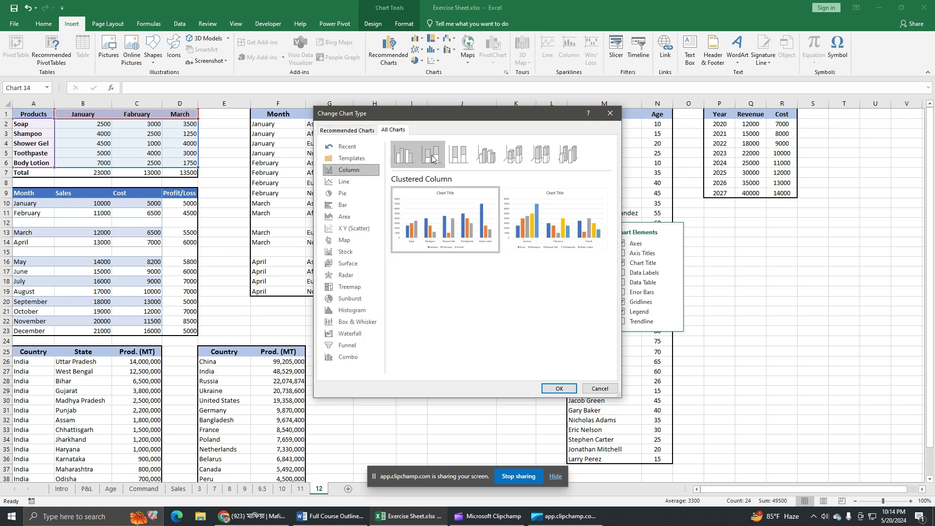
{"action": "left_click", "coordinate": [358, 181]}
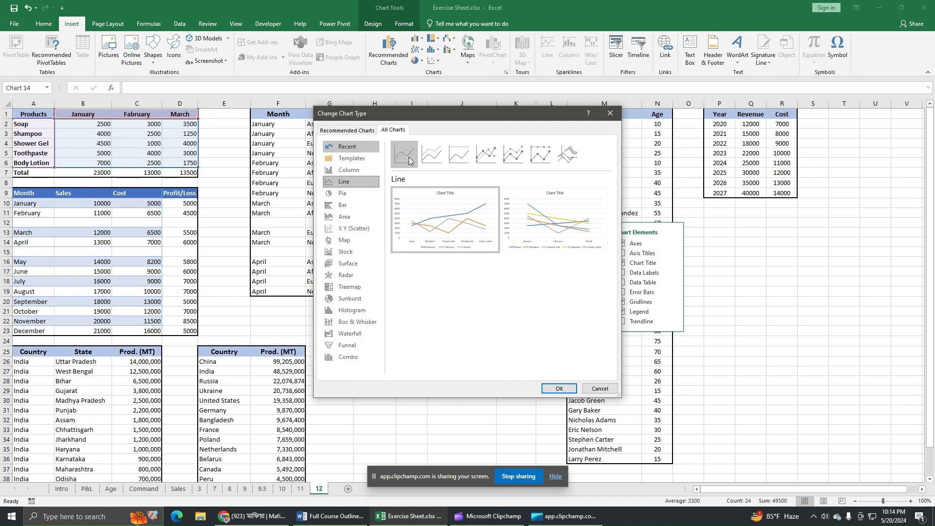
{"action": "left_click", "coordinate": [610, 113]}
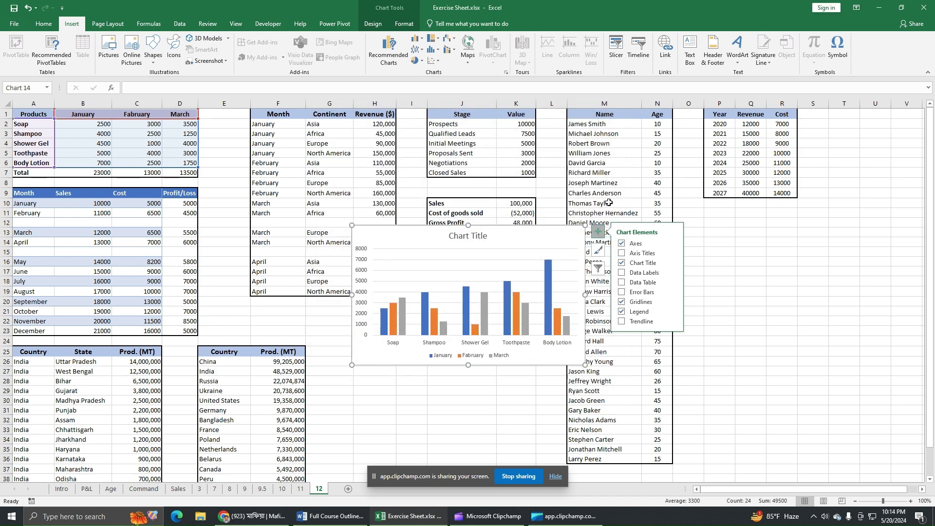